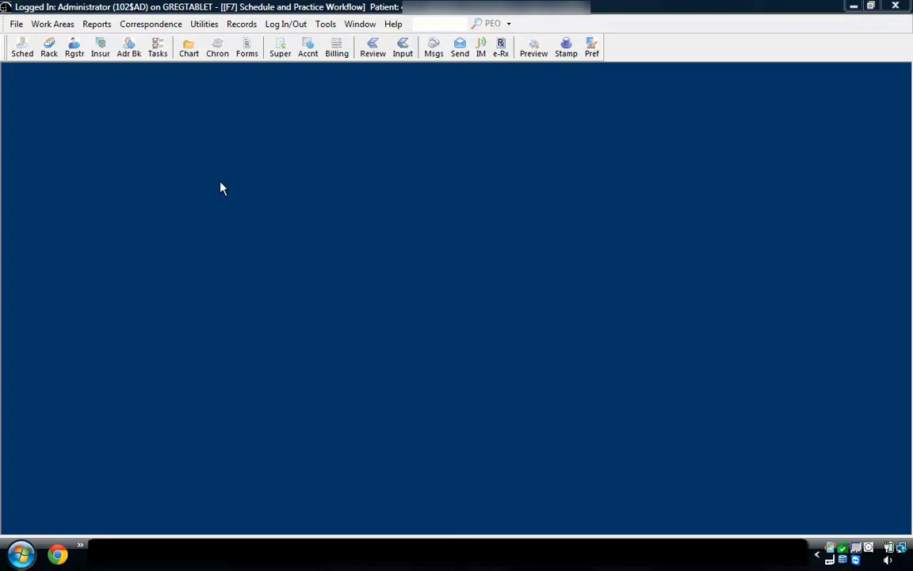
- Open the practice schedule, and sign in to the Kressly Pediatrics patient portal in Chrome with the account password
left_click(24, 50)
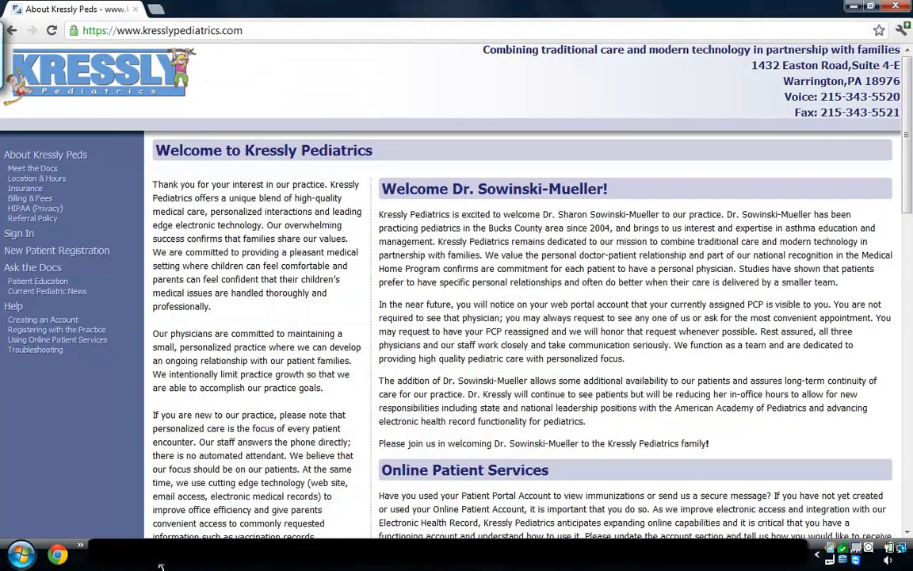
left_click(50, 233)
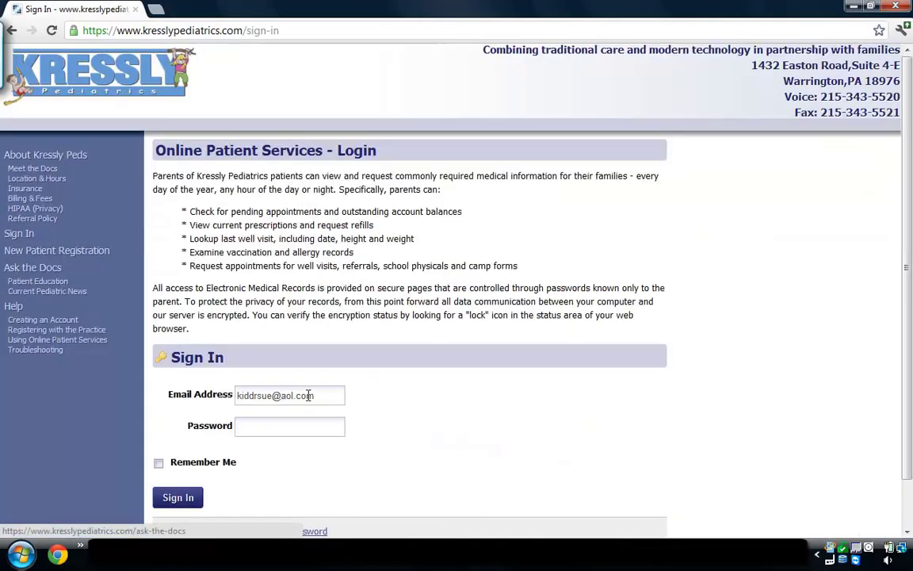
left_click(262, 428)
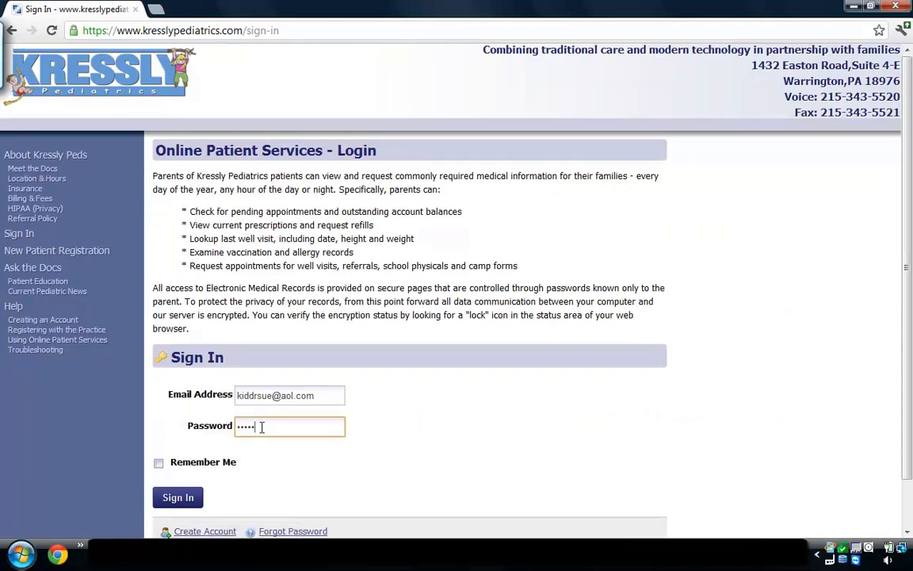
key("Return")
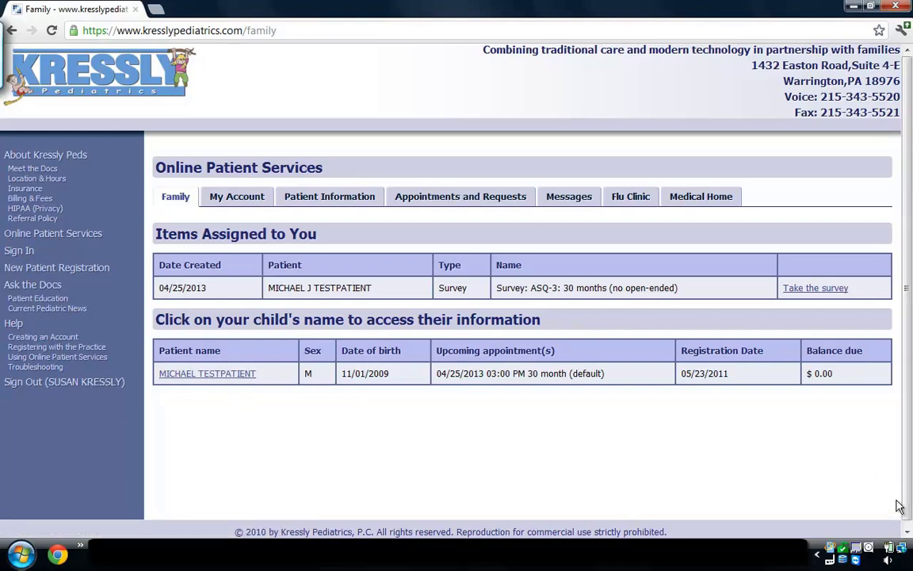
- Select the child in the family list and begin the assigned ASQ-3 30 months questionnaire, continuing past its instructions
scroll(896, 506, "down", 1)
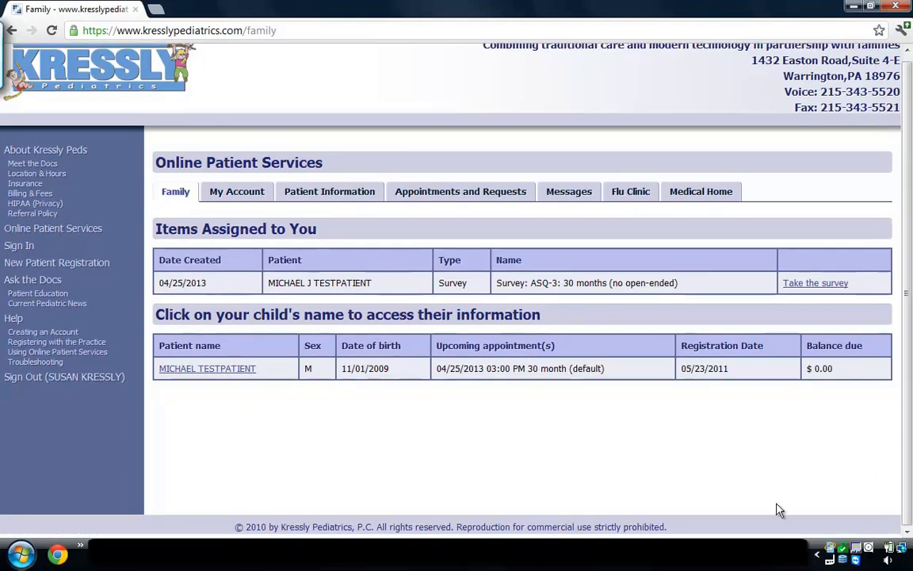
left_click(233, 371)
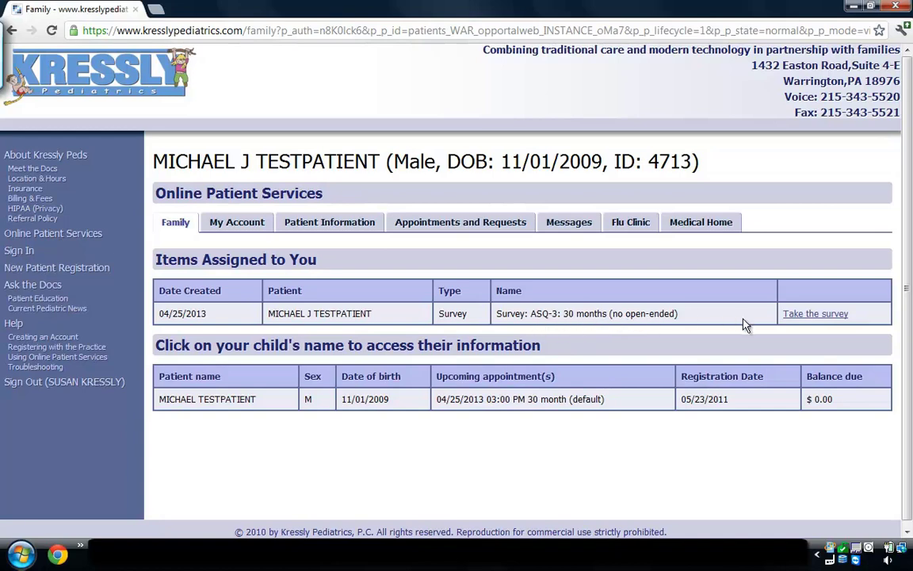
left_click(810, 314)
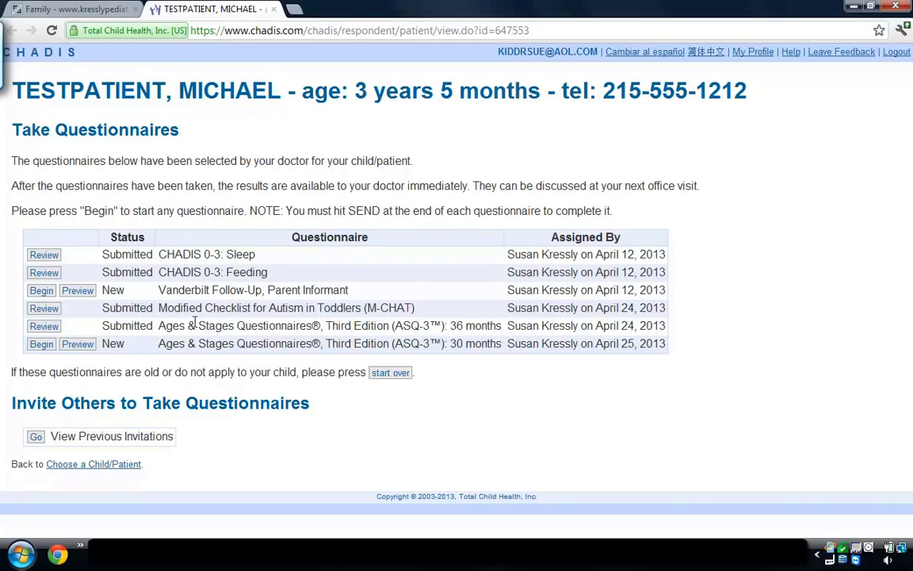
left_click(40, 346)
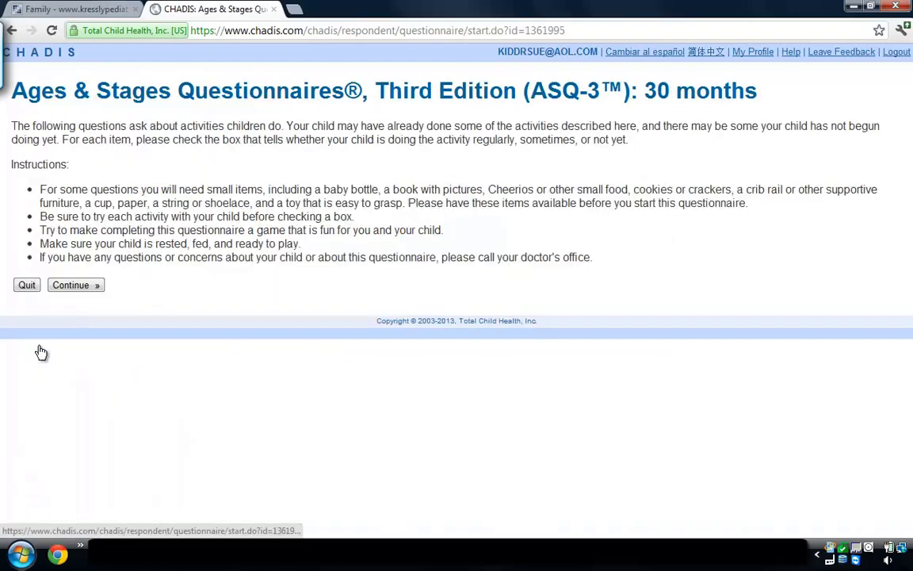
left_click(89, 286)
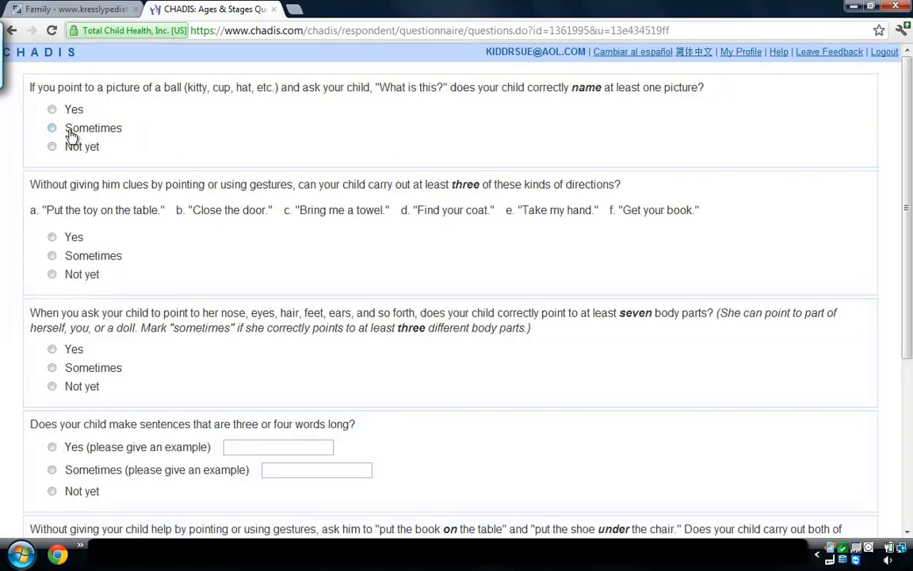
- Answer Yes to the questions on naming a picture, following three directions and pointing to seven body parts
left_click(52, 109)
left_click(52, 237)
left_click(53, 350)
- Answer Yes to the remaining questions through the mirror question, and send the completed questionnaire to the doctor
scroll(910, 357, "down", 3)
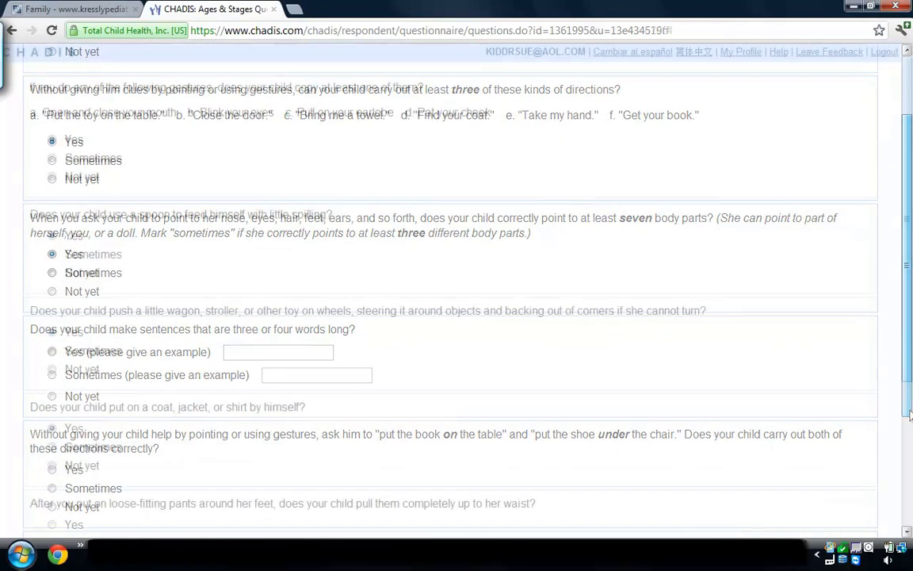
scroll(910, 357, "down", 7)
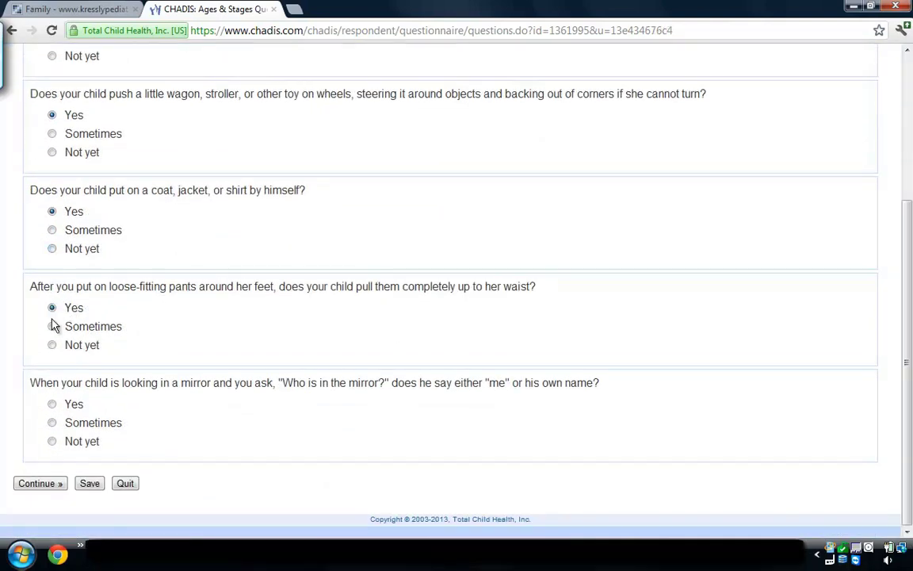
left_click(52, 404)
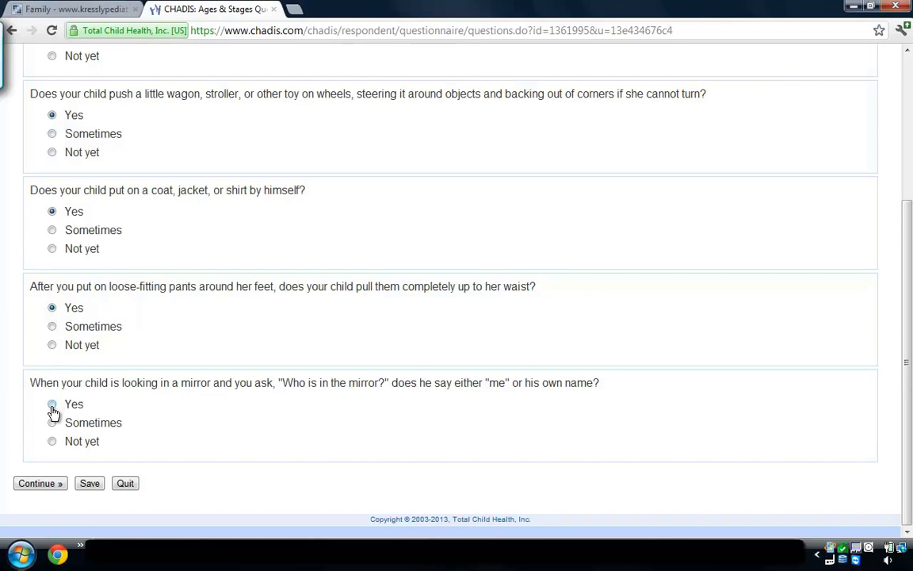
left_click(42, 485)
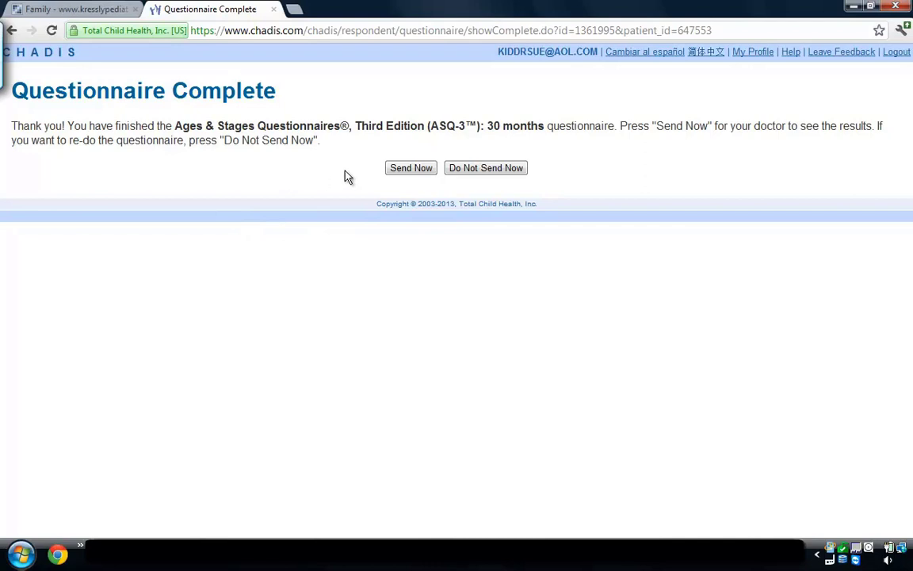
left_click(412, 168)
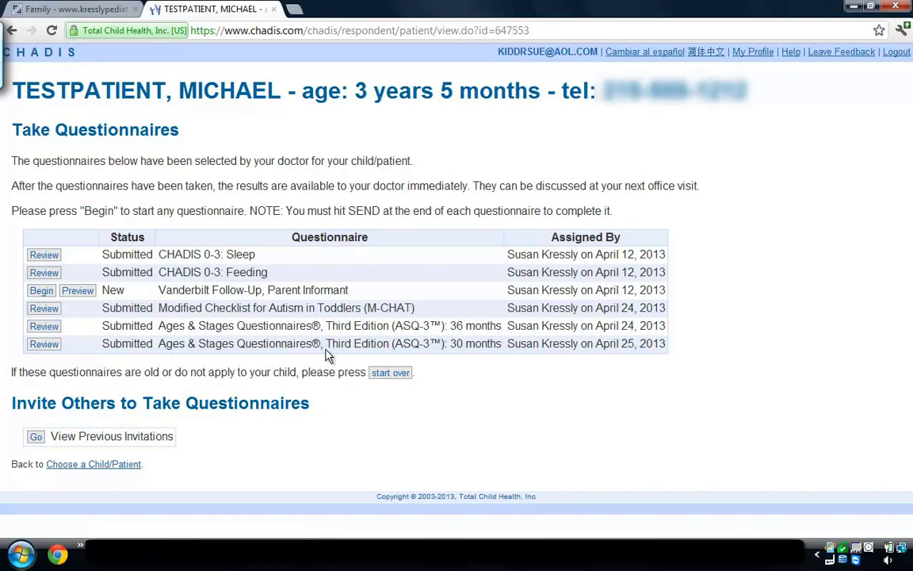
- Close the questionnaire site and reload the portal's family page
left_click(275, 10)
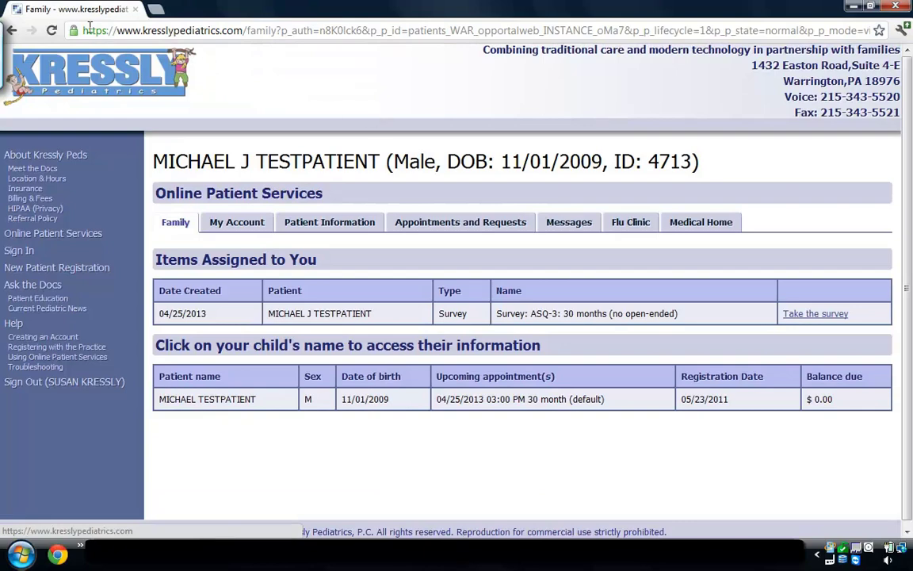
left_click(52, 31)
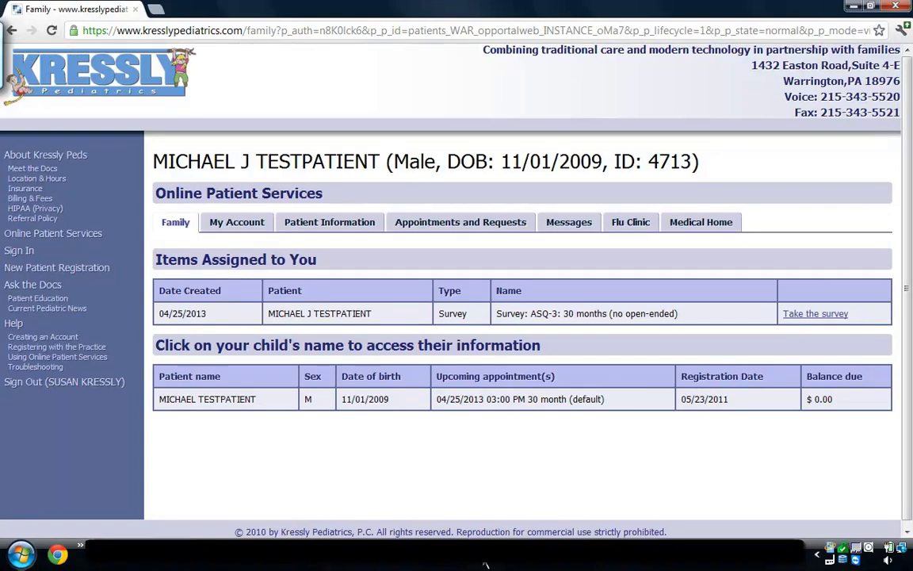
- Switch to Office Practicum and view the ASQ-3: 30 months survey results in the patient's chart
mouse_move(486, 564)
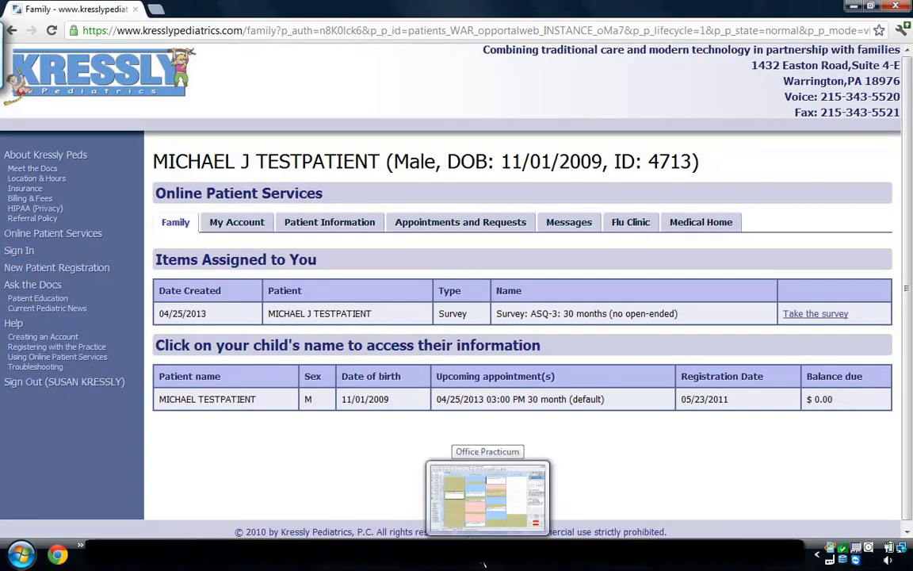
left_click(485, 565)
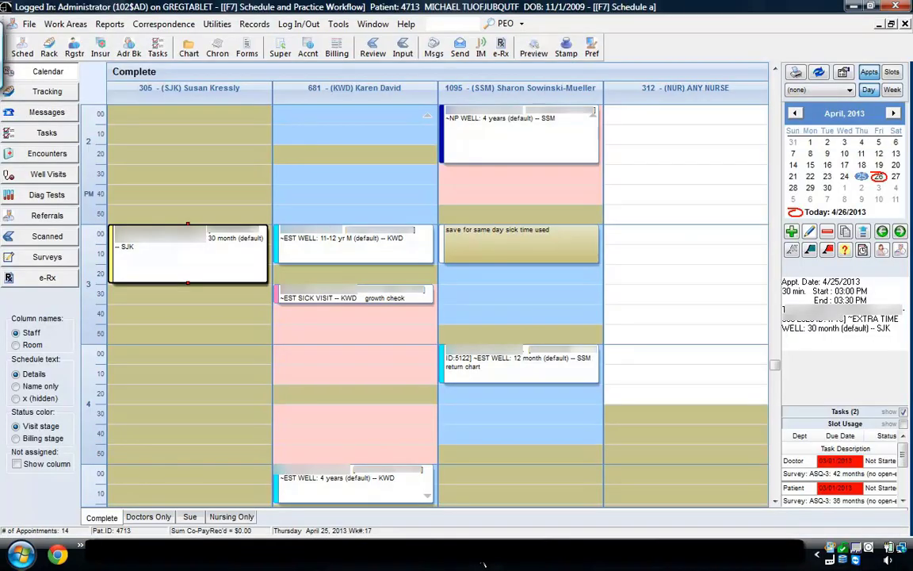
left_click(191, 51)
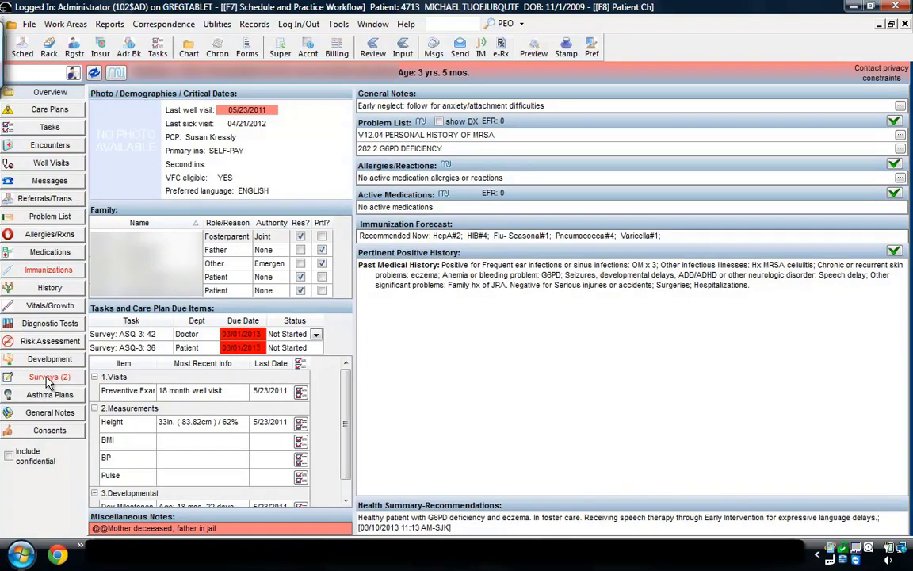
left_click(48, 379)
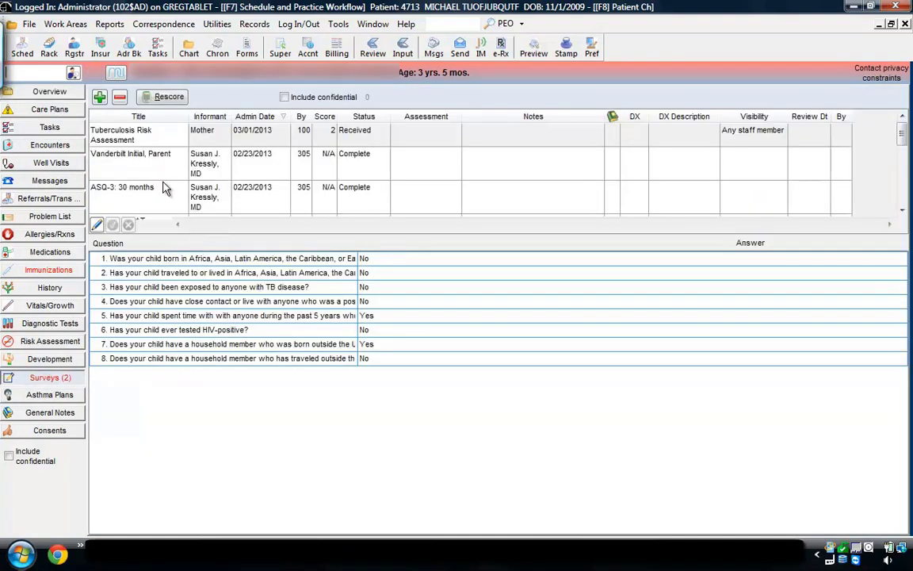
left_click(158, 198)
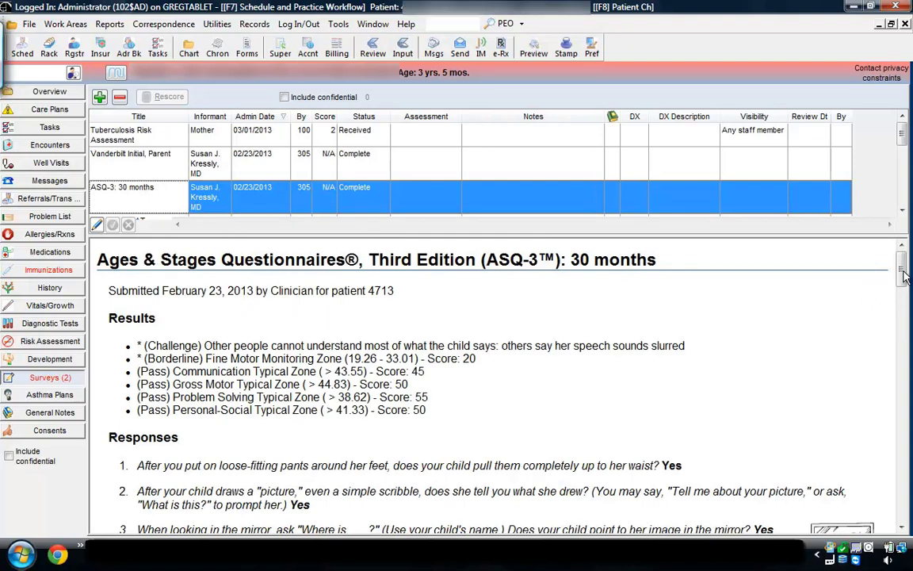
mouse_move(904, 273)
left_mouse_down()
mouse_move(897, 440)
mouse_move(898, 270)
left_mouse_up()
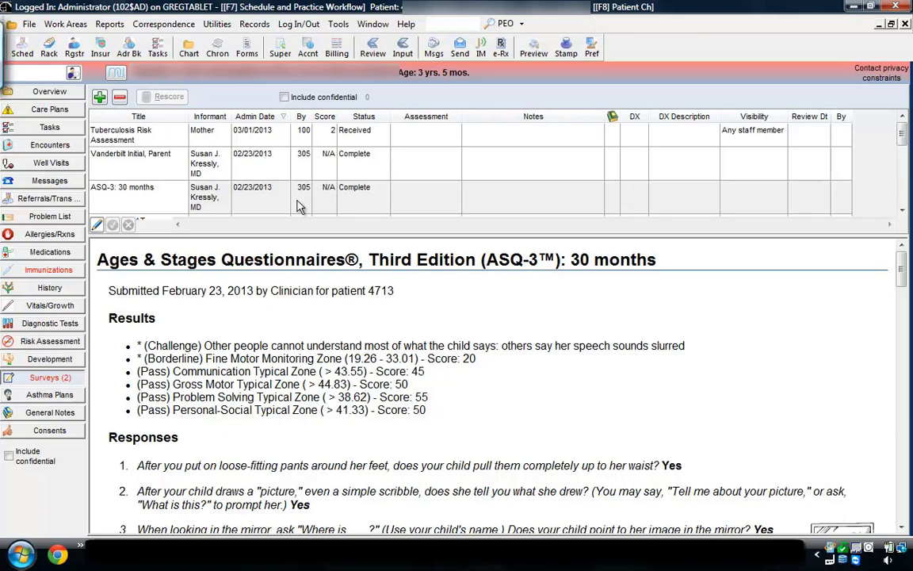
- Set the ASQ-3: 30 months survey's status to Complete and open its assessment field for editing
left_click(349, 200)
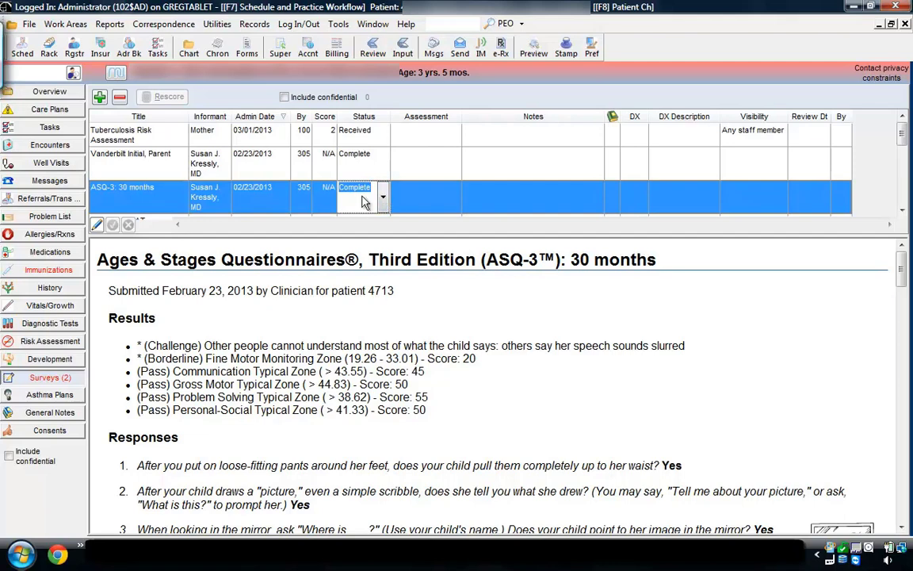
left_click(384, 197)
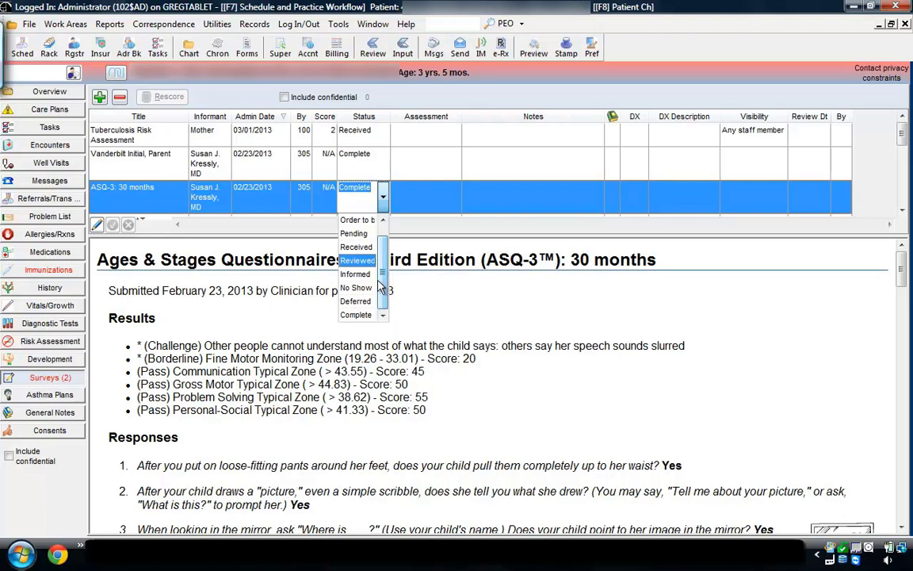
left_click(357, 315)
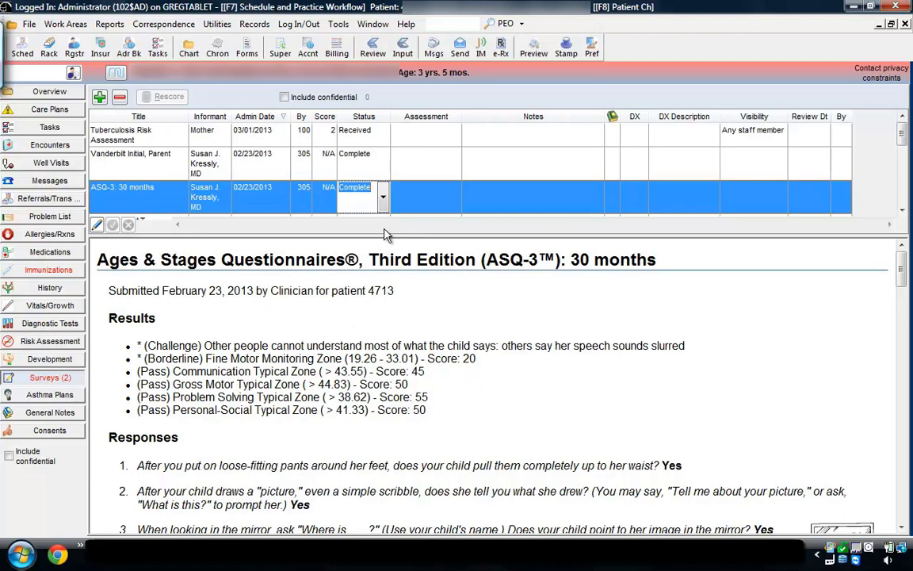
left_click(428, 207)
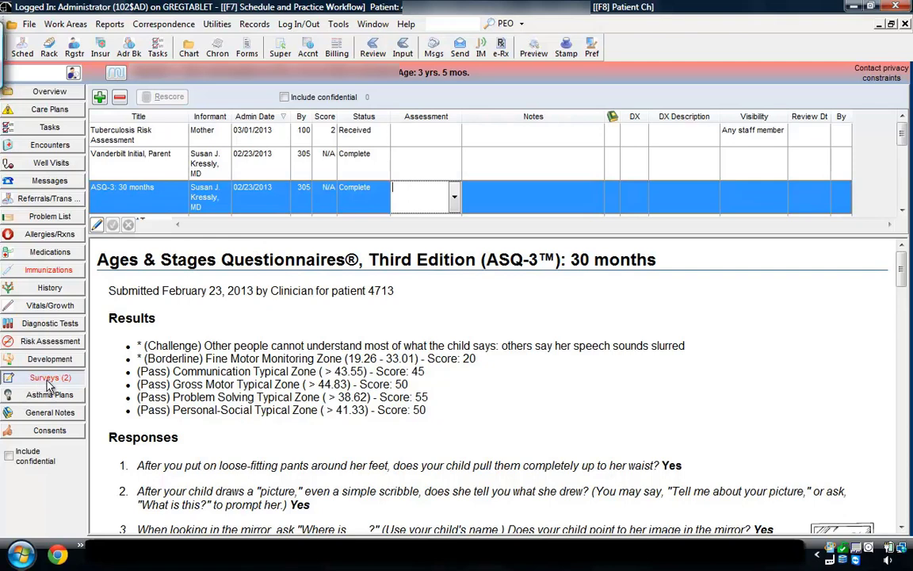
- View the survey review list in the schedule's practice workflow, and close the open schedule and chart windows
left_click(22, 48)
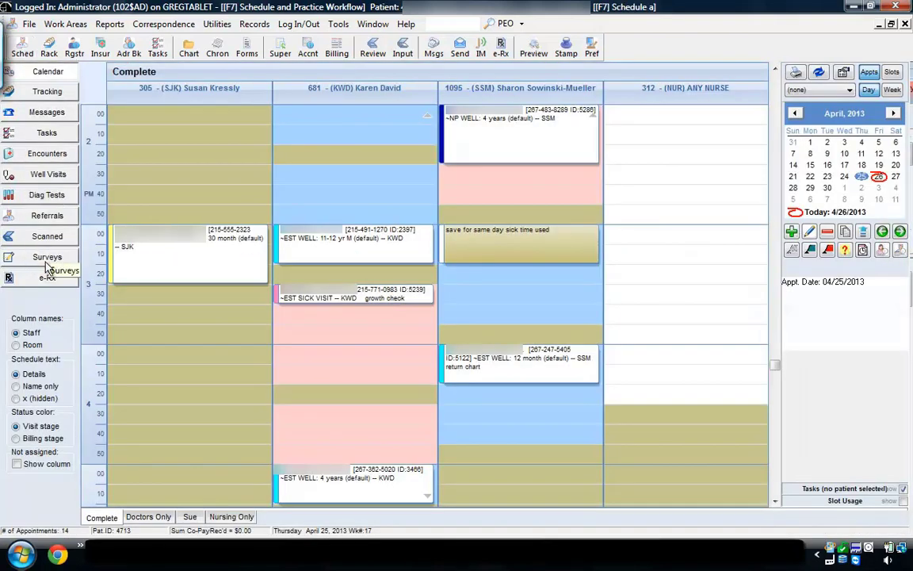
left_click(37, 264)
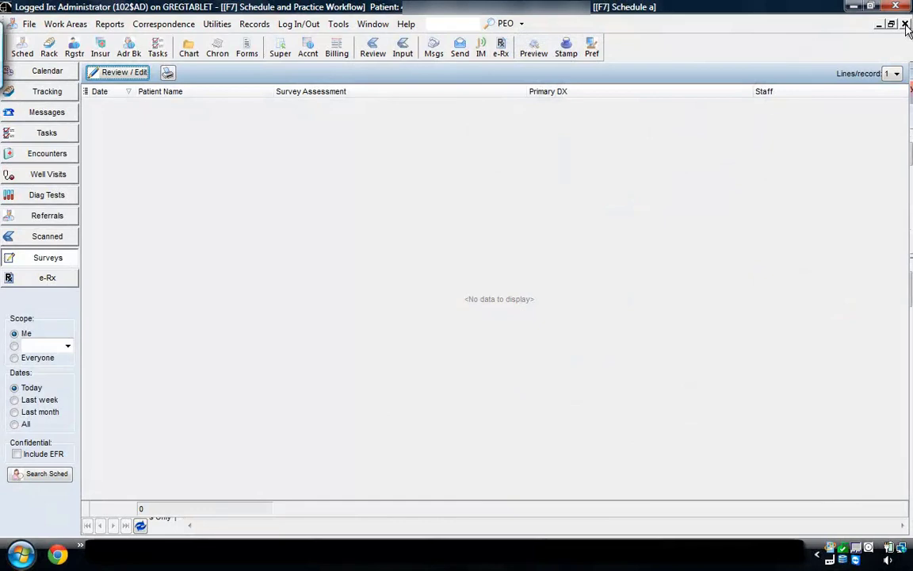
left_click(906, 25)
left_click(905, 24)
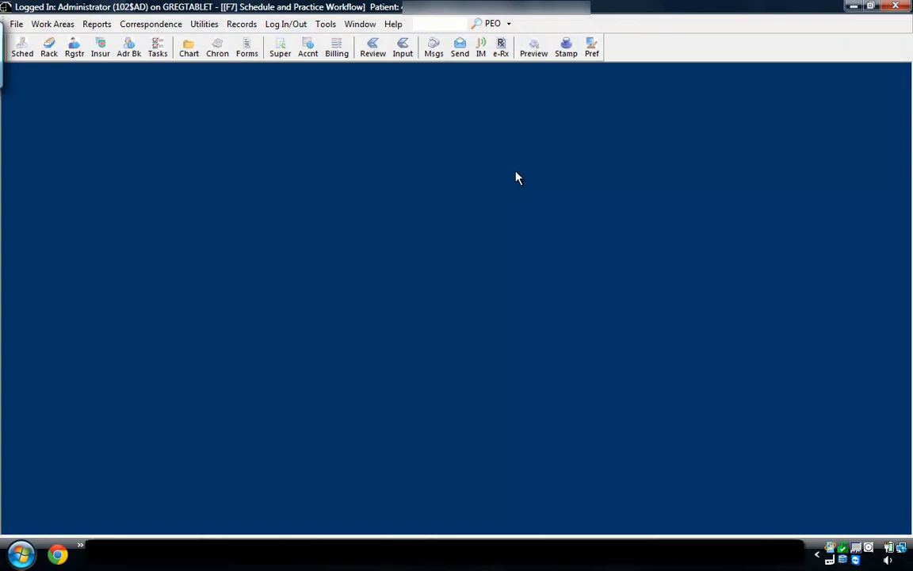
- Open the 18 month (default) well visit template and show the surveys in its orders and workflow
left_click(205, 24)
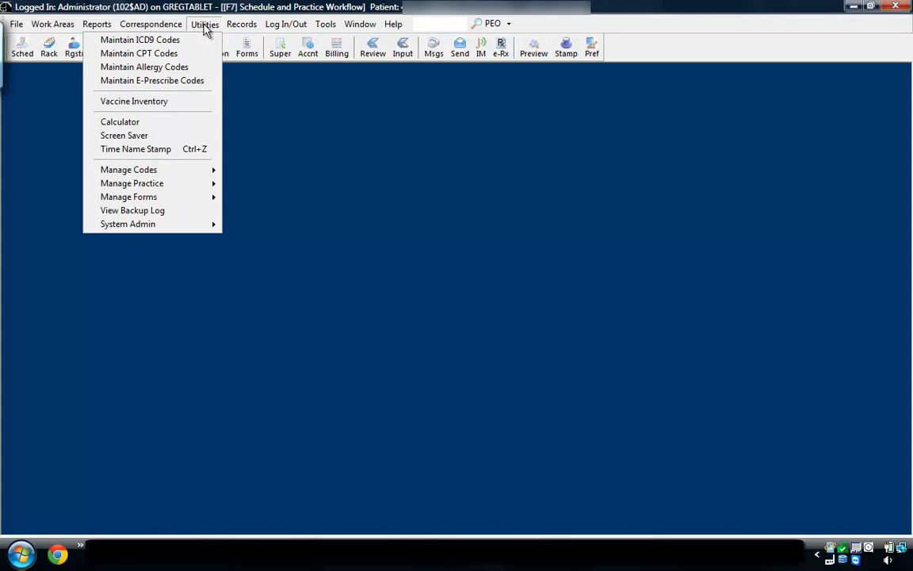
mouse_move(177, 204)
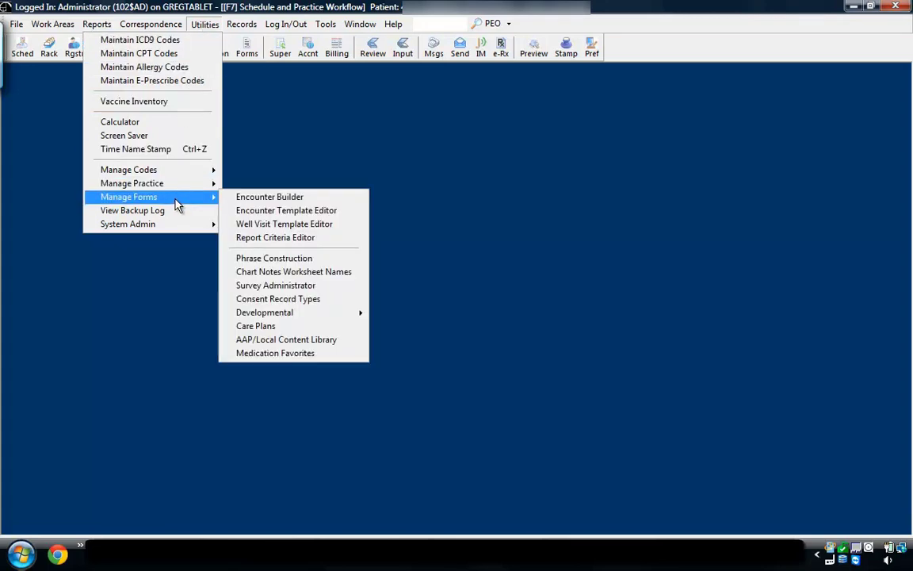
left_click(252, 225)
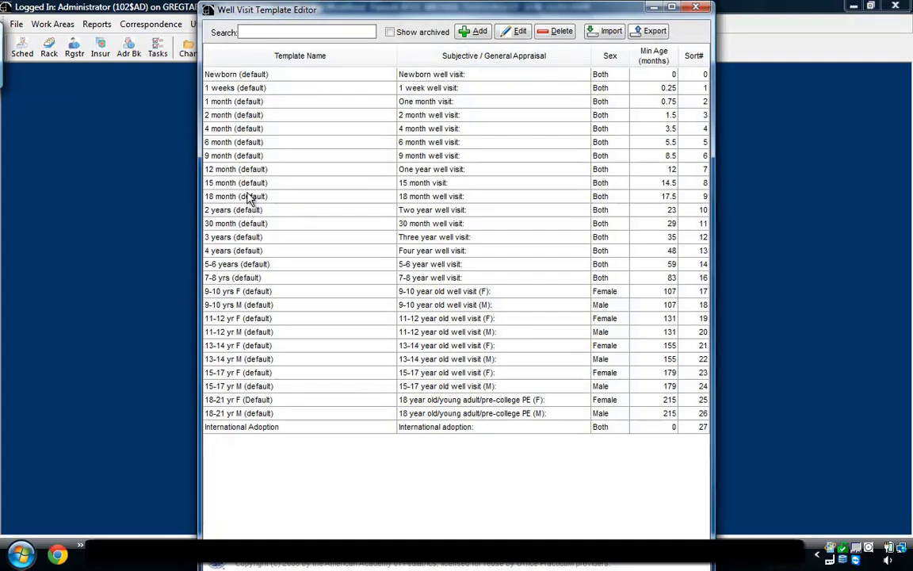
double_click(248, 197)
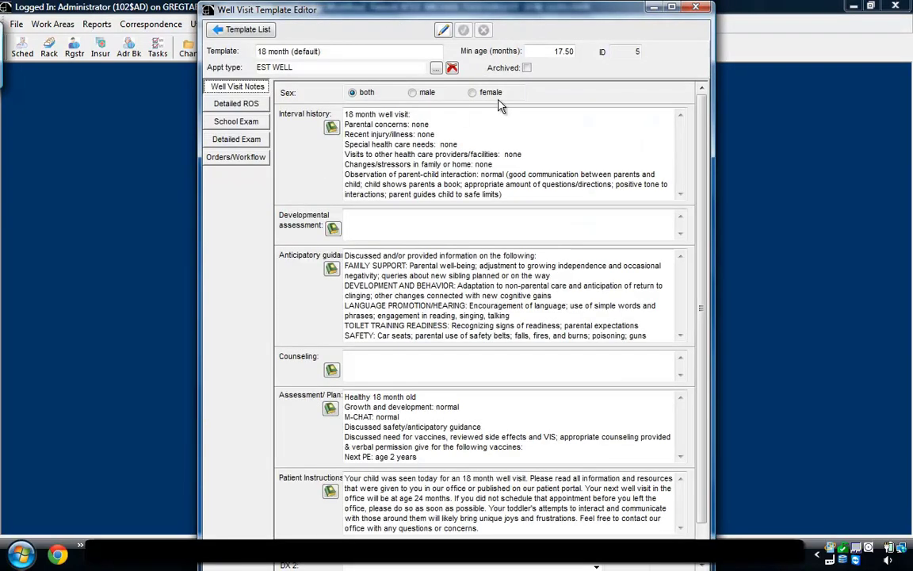
left_click(229, 161)
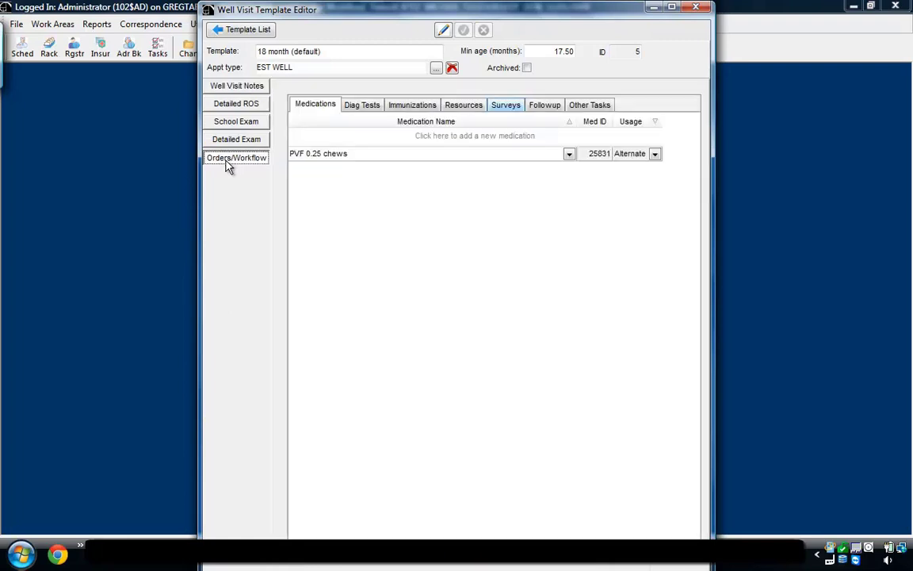
left_click(501, 108)
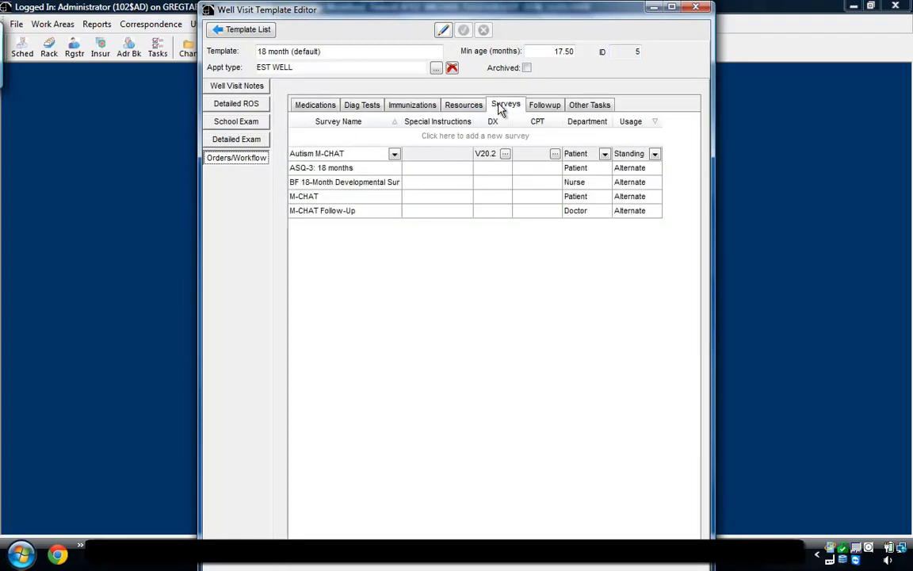
- Close the well visit template editor and open the survey section of a new order worksheet from the patient's chart tasks
left_click(349, 157)
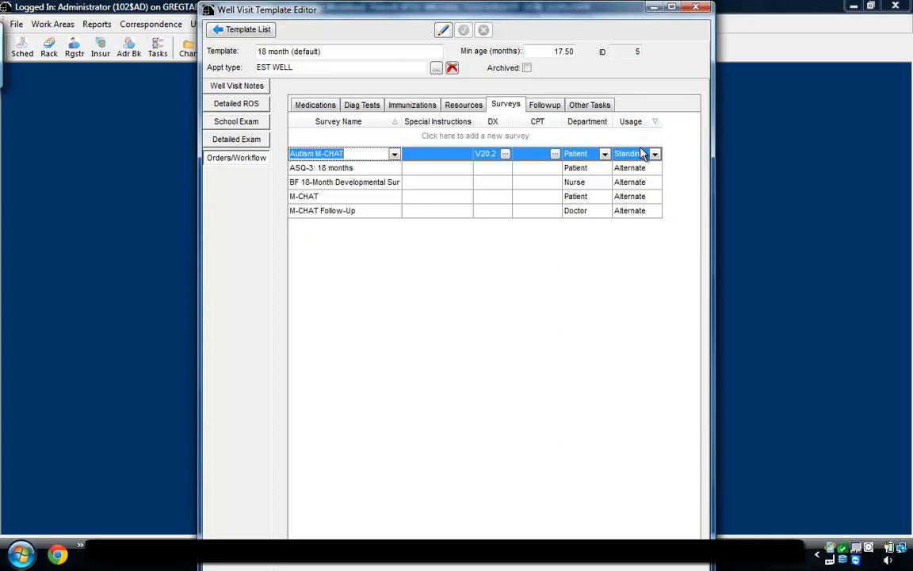
left_click(697, 8)
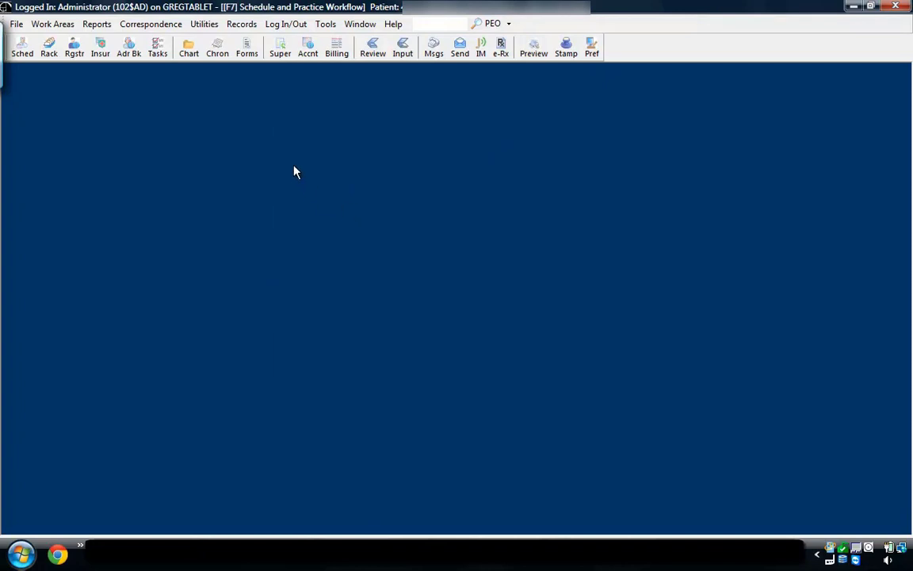
left_click(190, 49)
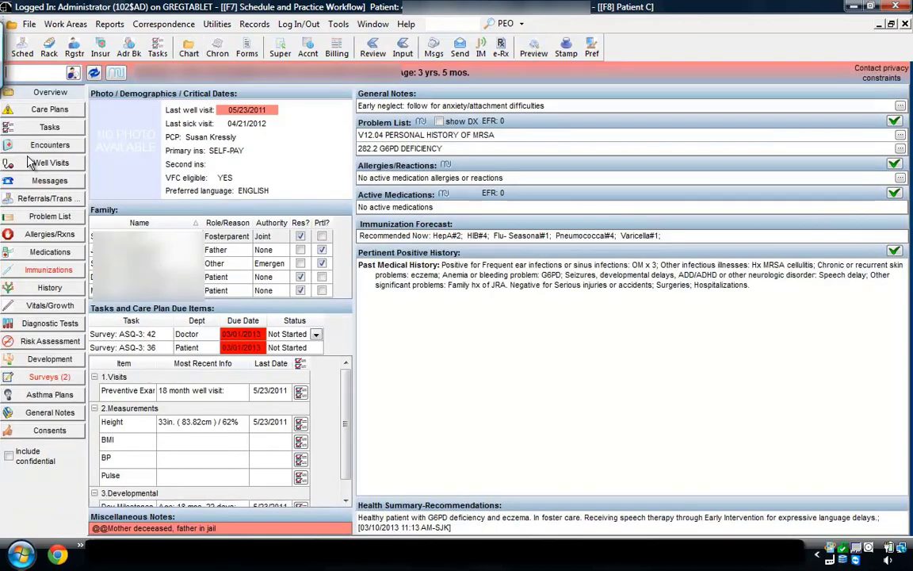
left_click(43, 128)
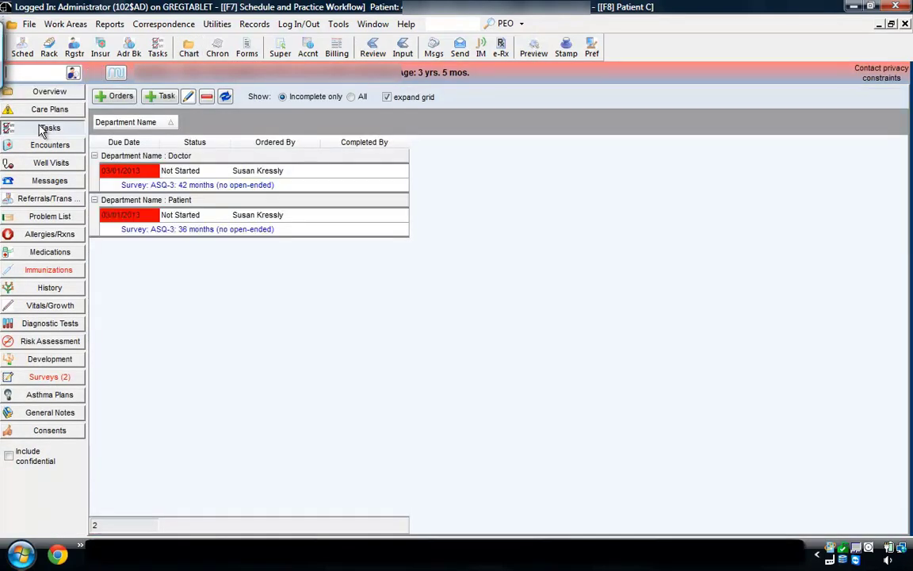
left_click(120, 97)
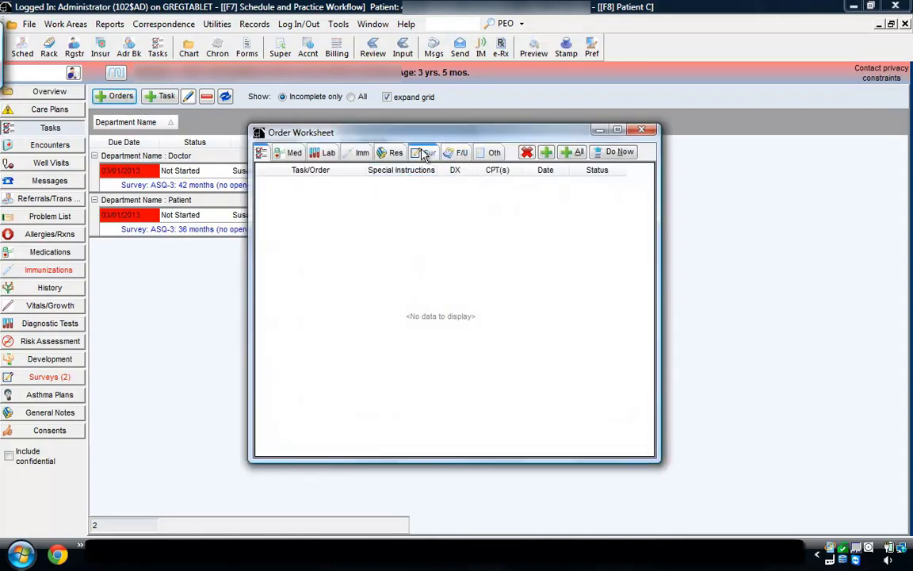
left_click(424, 152)
- Enter the CHADIS M-CHAT survey from the Development group as a new survey order in the worksheet
left_click(361, 184)
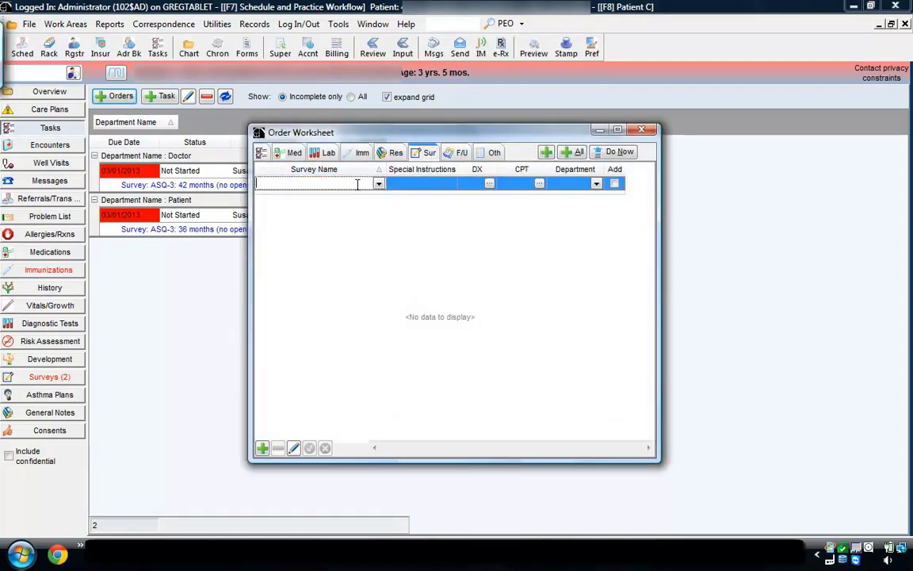
type("CH")
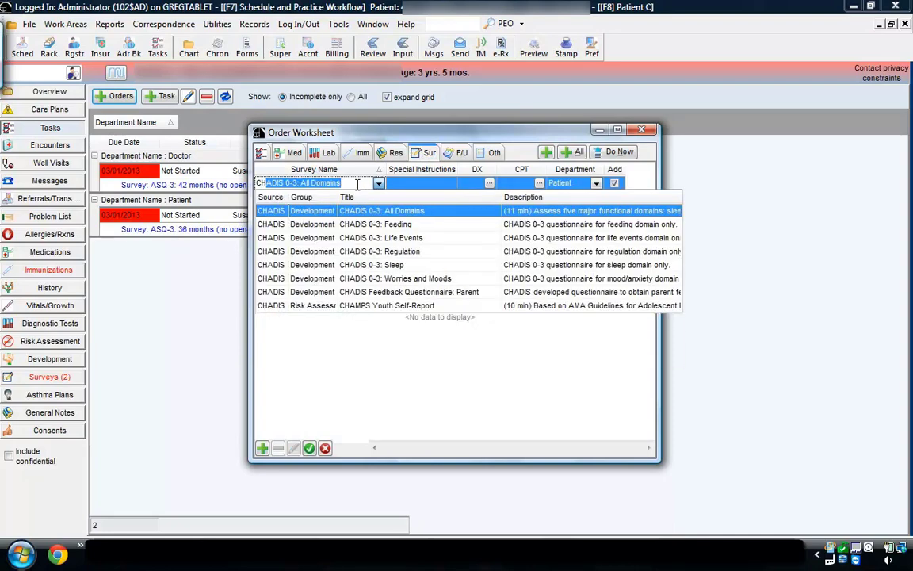
key("BackSpace")
key("BackSpace")
key("BackSpace")
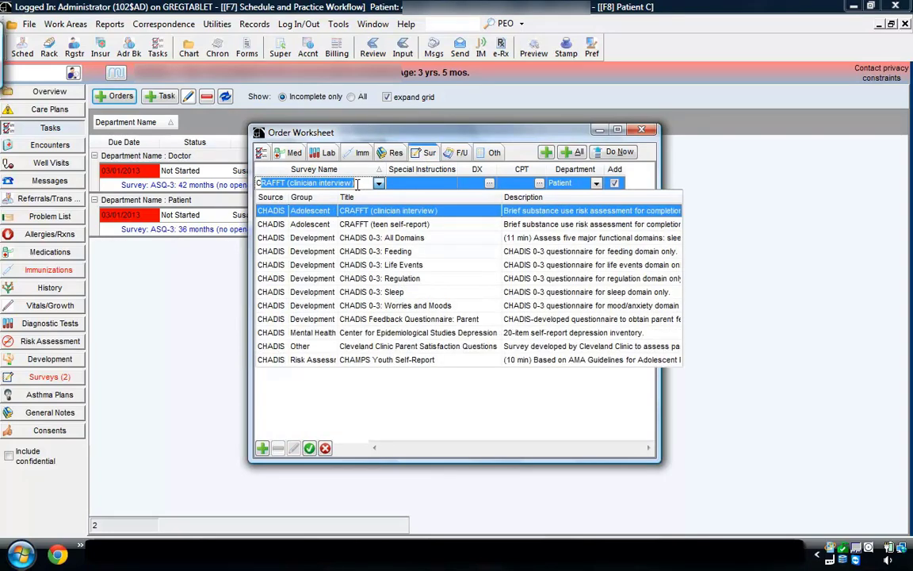
type("Mch")
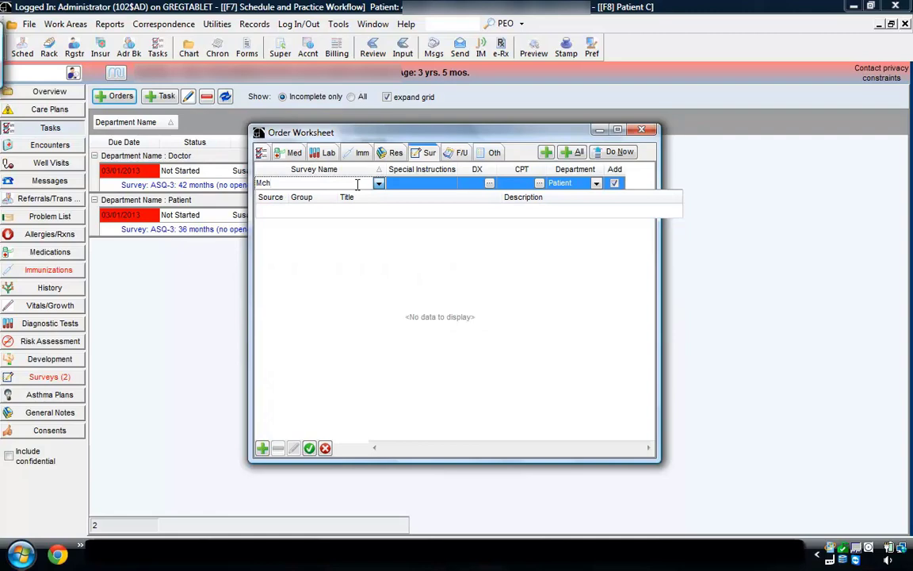
key("BackSpace")
key("BackSpace")
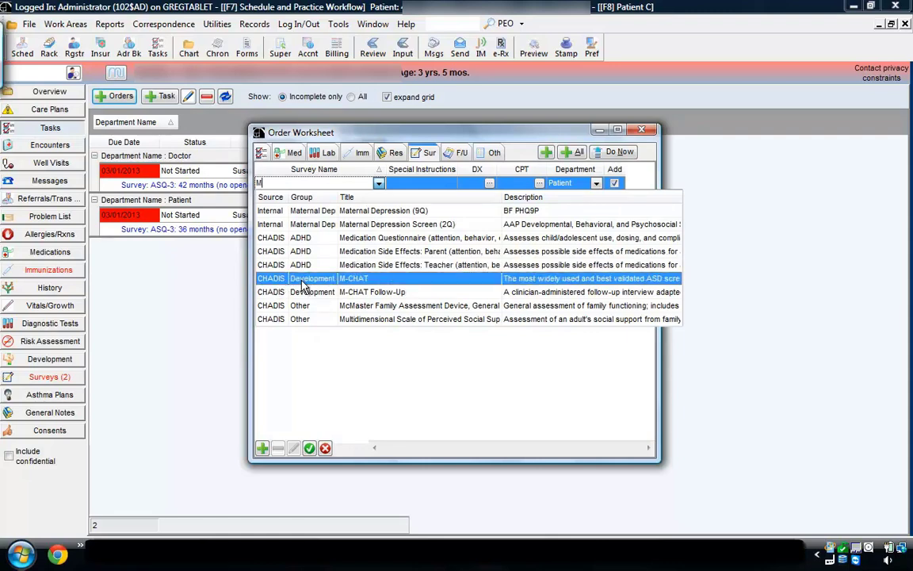
left_click(348, 280)
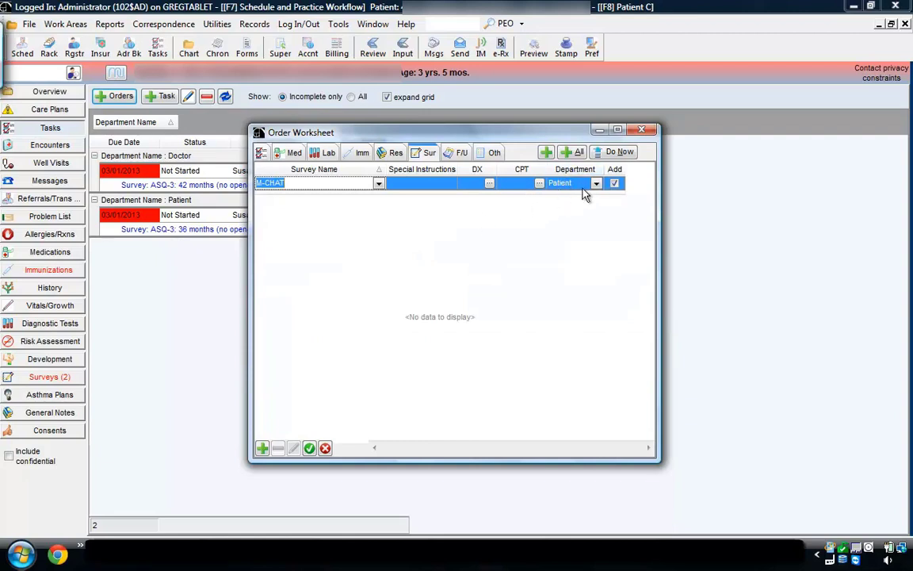
- Create the task for the M-CHAT survey order and close the order worksheet
left_click(546, 152)
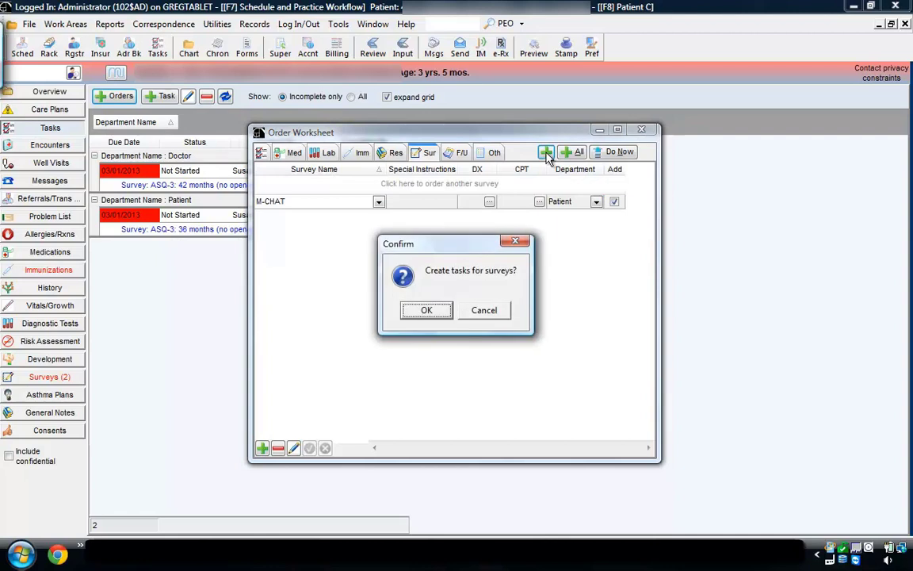
left_click(426, 312)
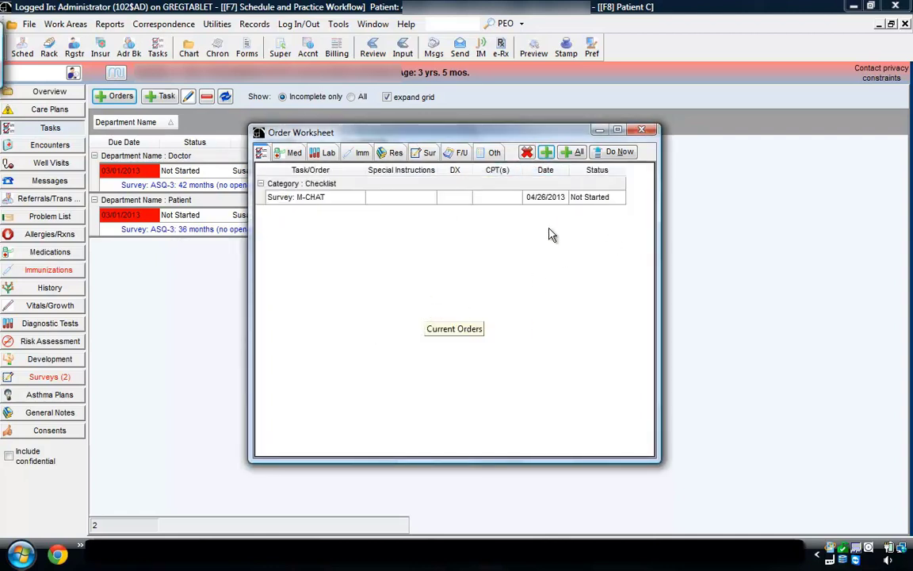
left_click(647, 132)
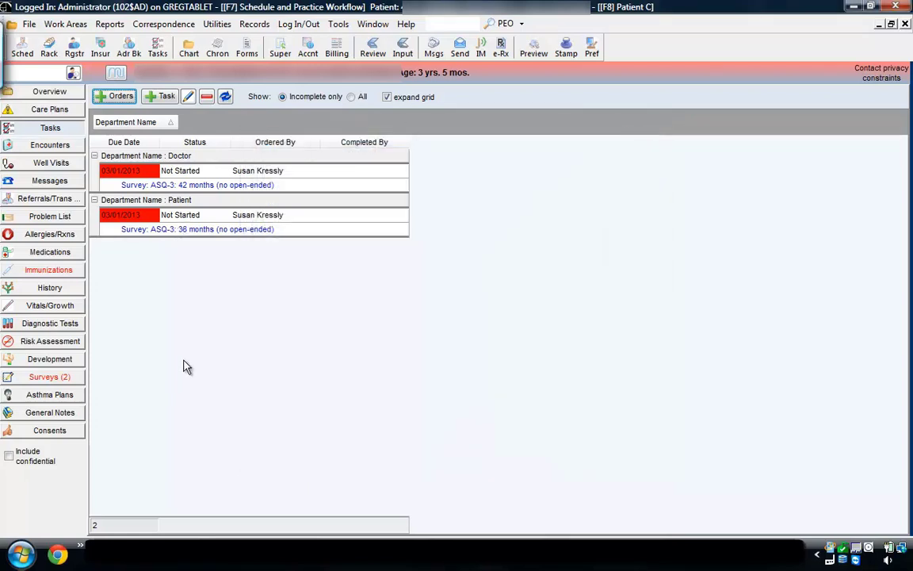
left_click(165, 325)
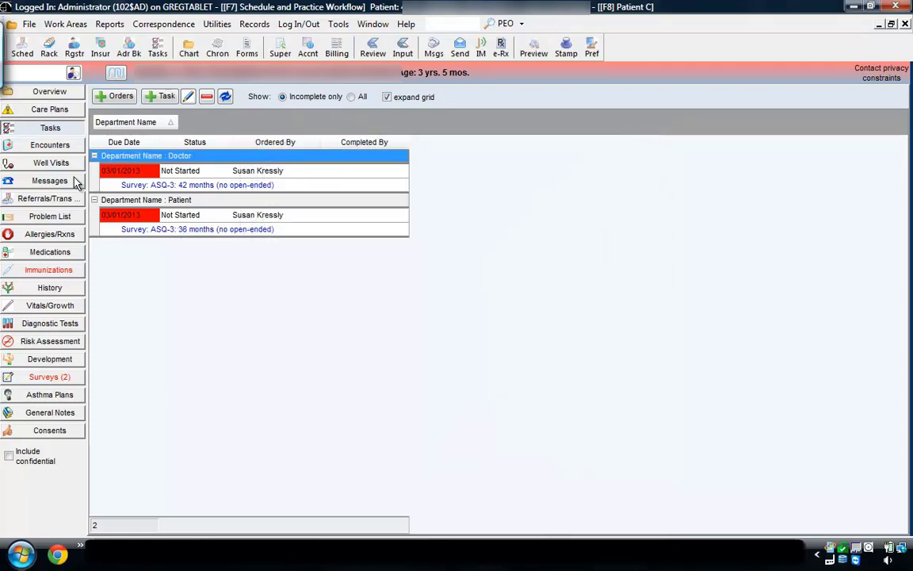
- Start a new well visit note for the patient using the default template for age
left_click(44, 169)
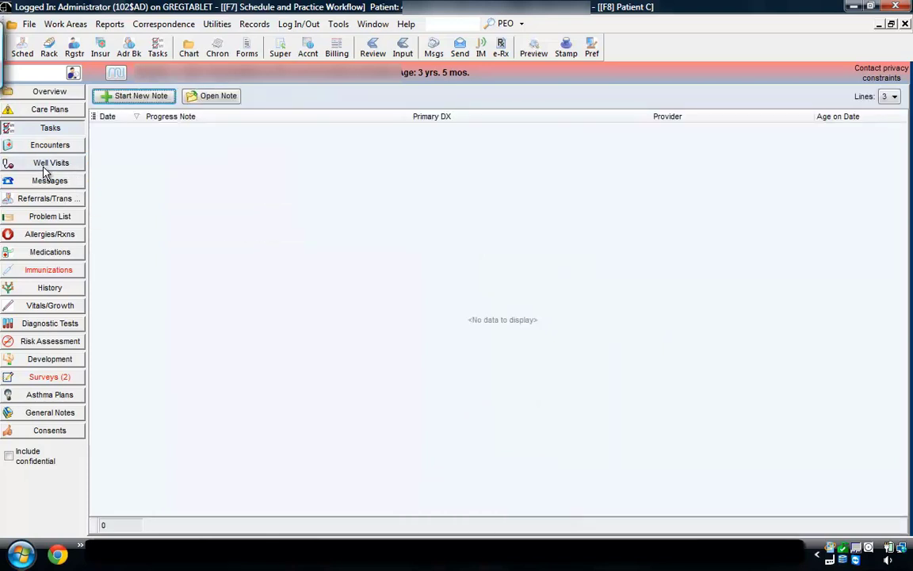
left_click(131, 95)
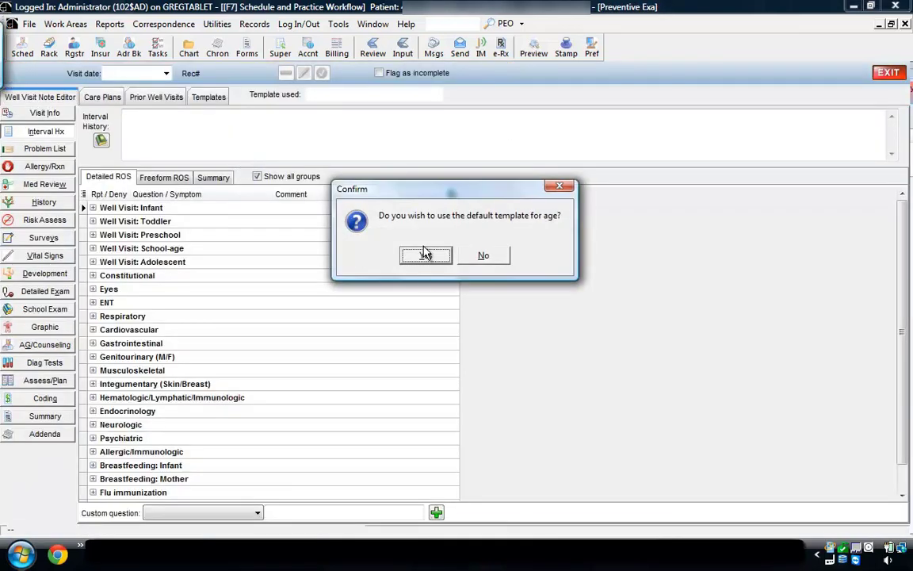
left_click(425, 254)
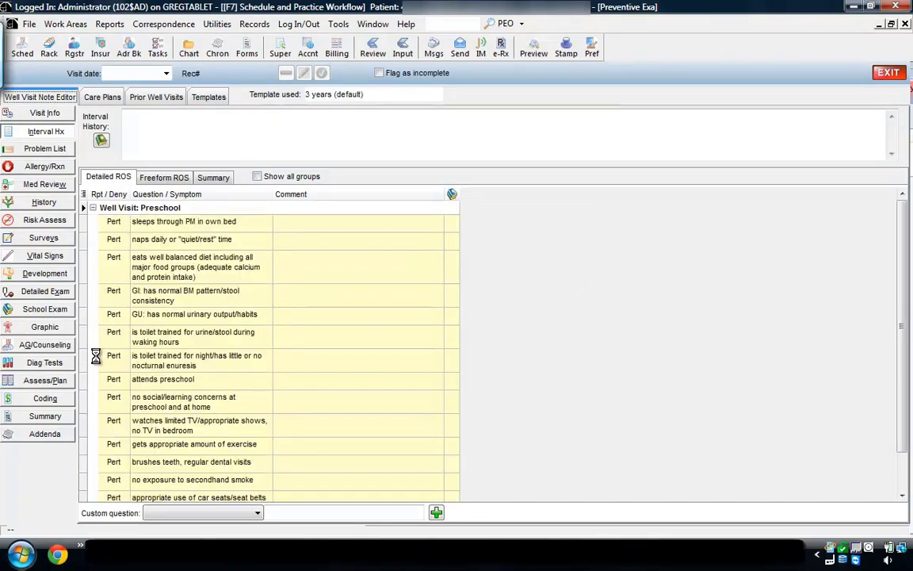
- In the note's assessment and plan, order the CHADIS Feedback Questionnaire: Parent survey and create its task
left_click(57, 382)
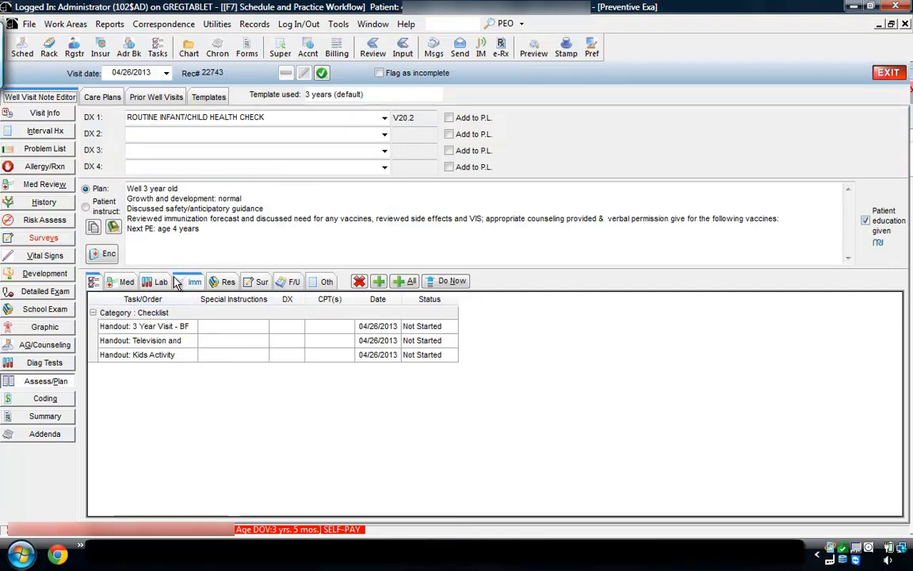
left_click(257, 287)
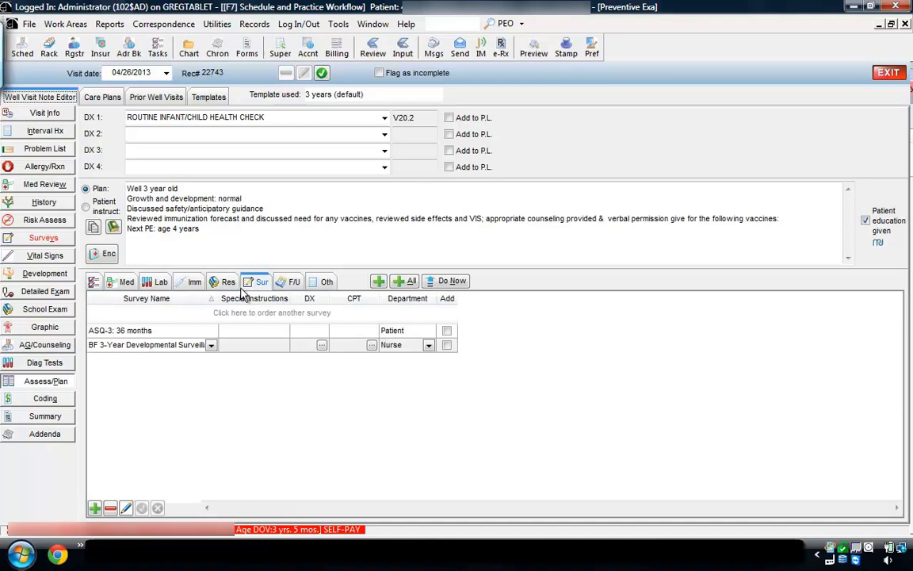
left_click(138, 318)
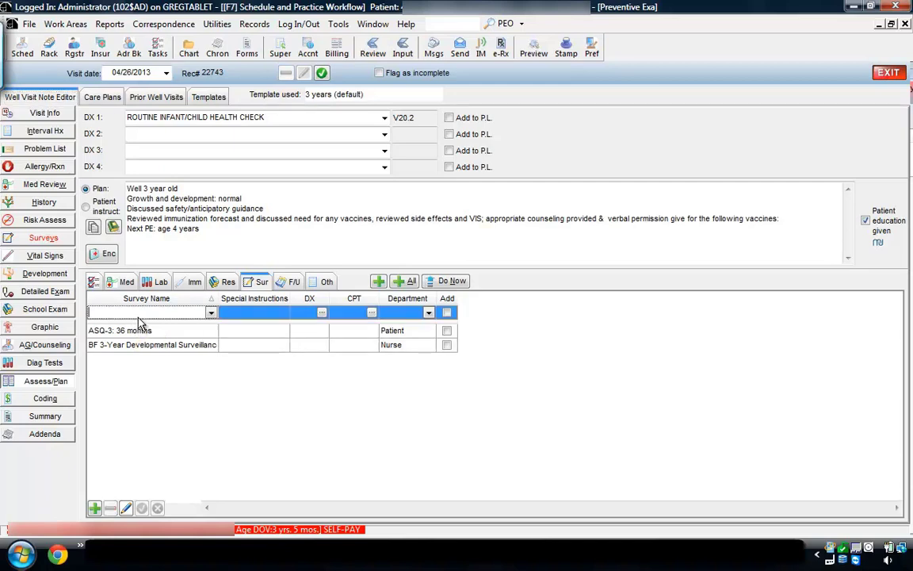
type("CH")
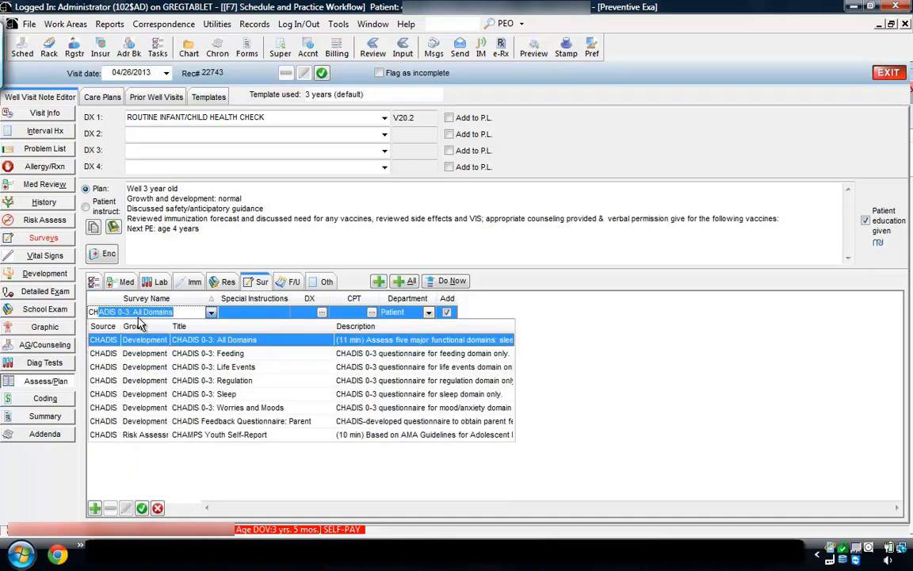
key("BackSpace")
key("BackSpace")
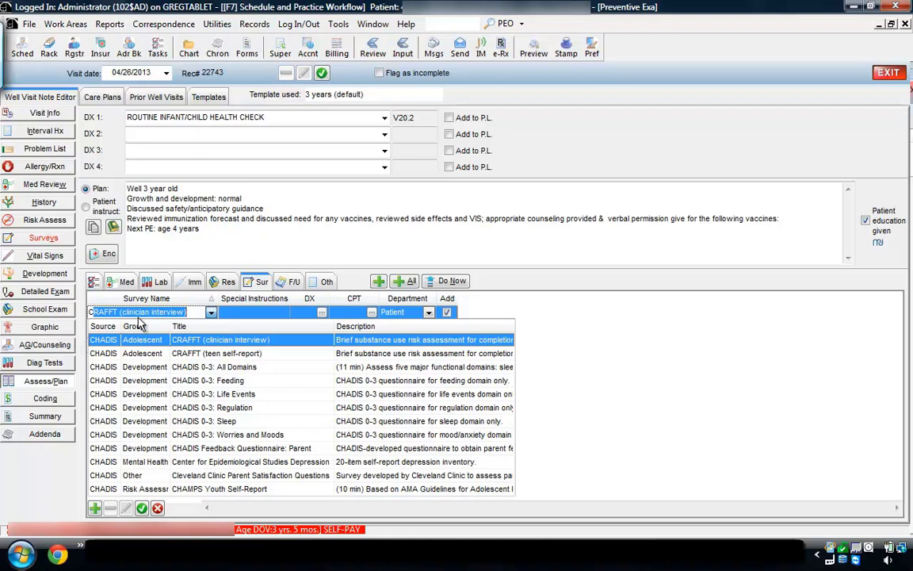
left_click(162, 449)
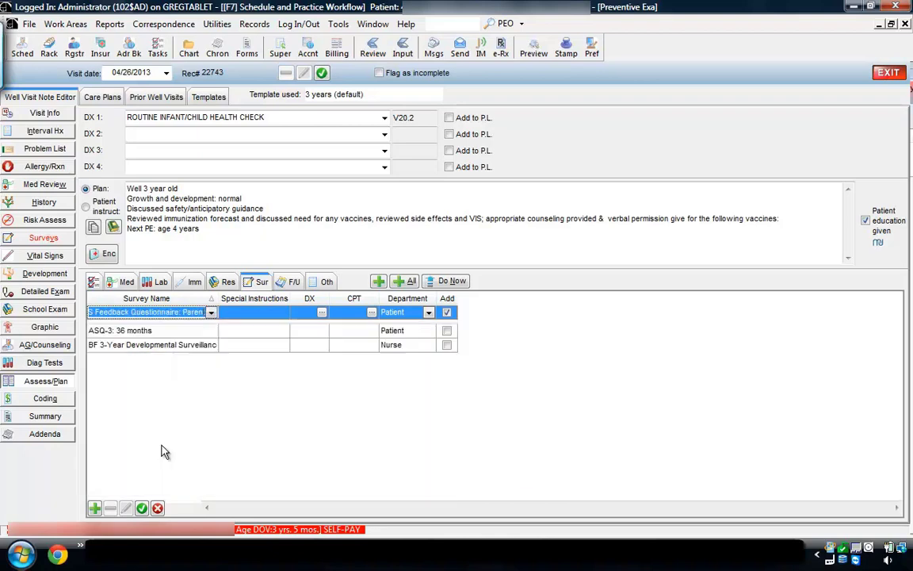
left_click(381, 283)
left_click(426, 309)
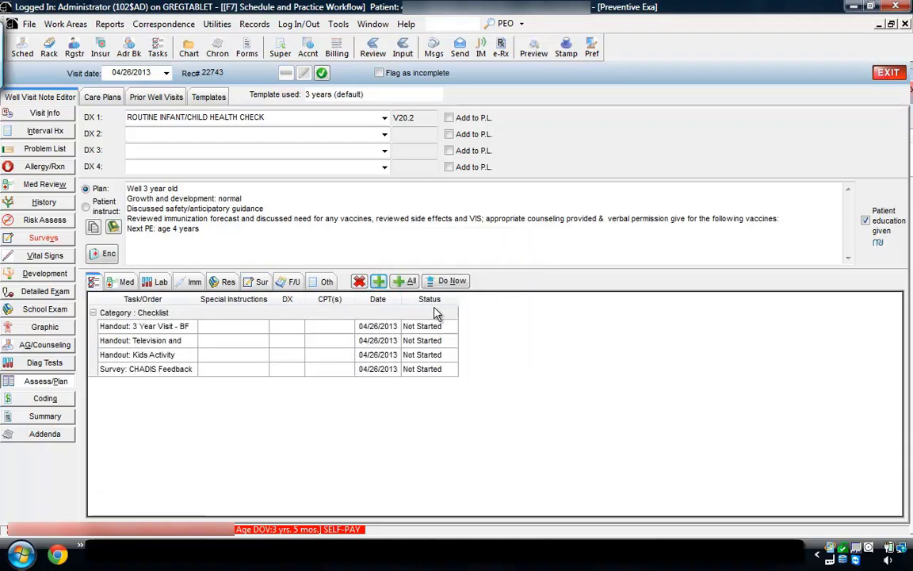